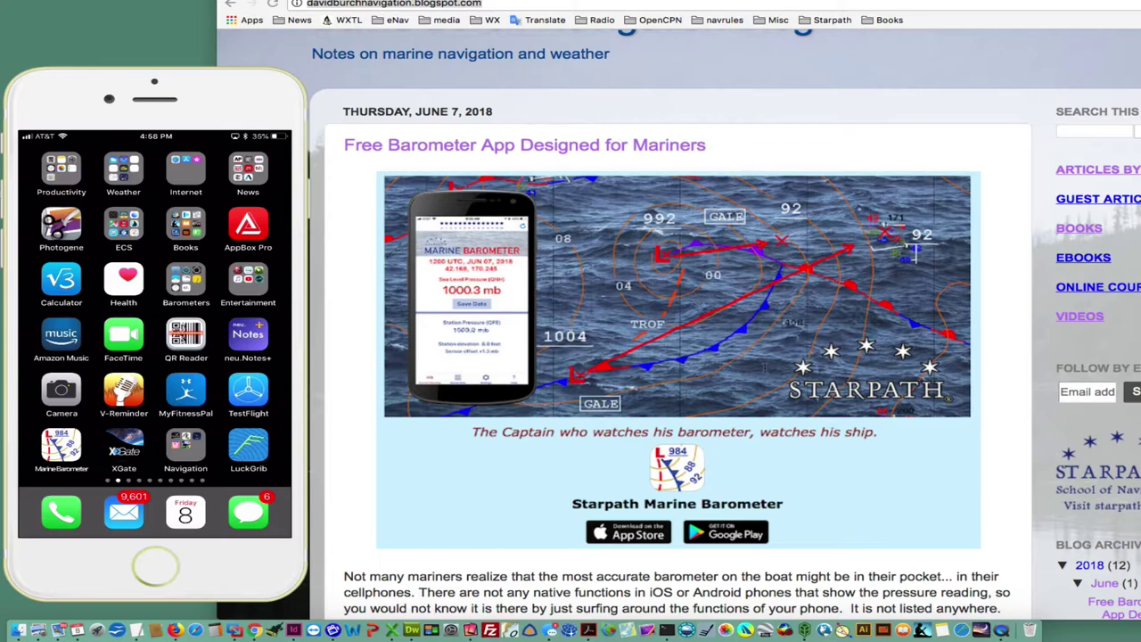
Move the iPhone mirror window to the right so the desktop icons are uncovered.
{"action": "scroll", "coordinate": [764, 366], "scroll_direction": "down", "scroll_amount": 7}
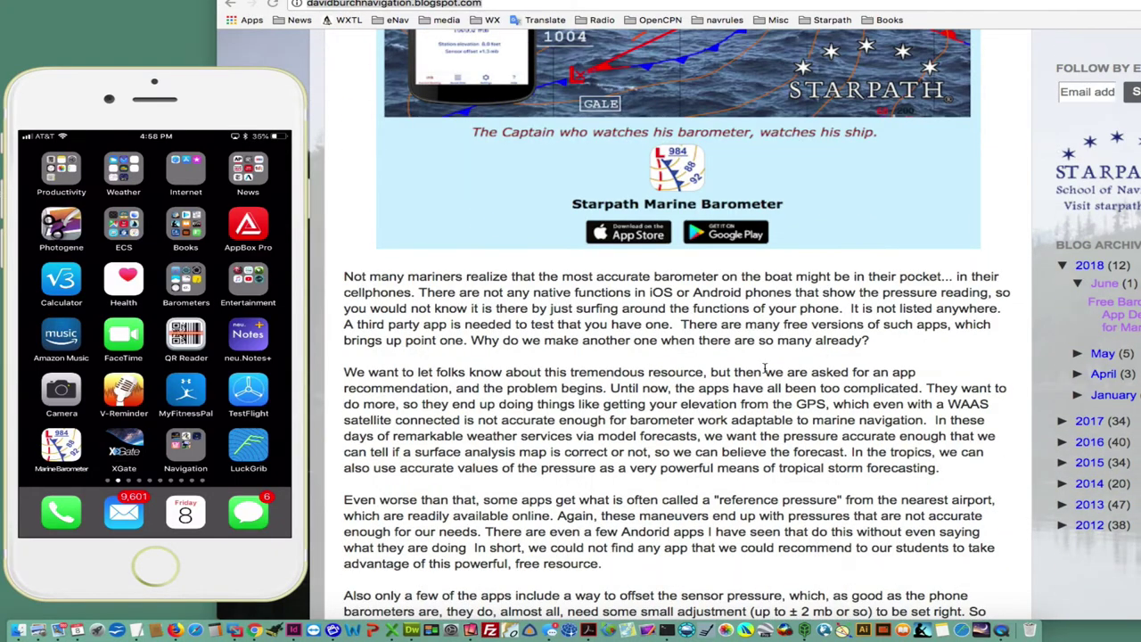
{"action": "scroll", "coordinate": [764, 366], "scroll_direction": "down", "scroll_amount": 10}
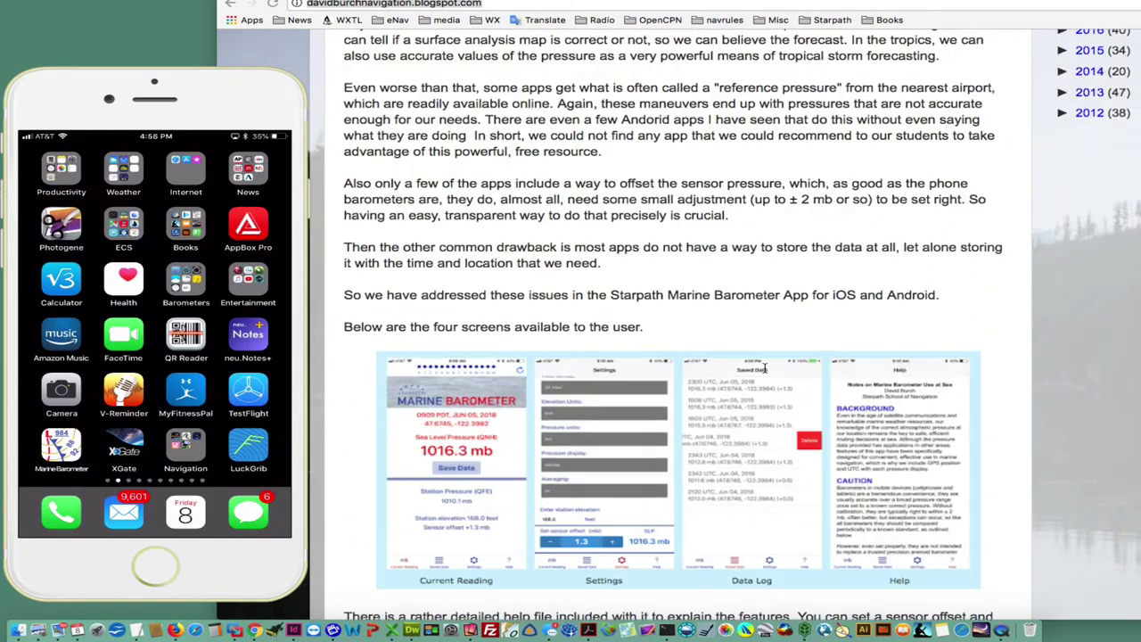
{"action": "scroll", "coordinate": [764, 366], "scroll_direction": "down", "scroll_amount": 5}
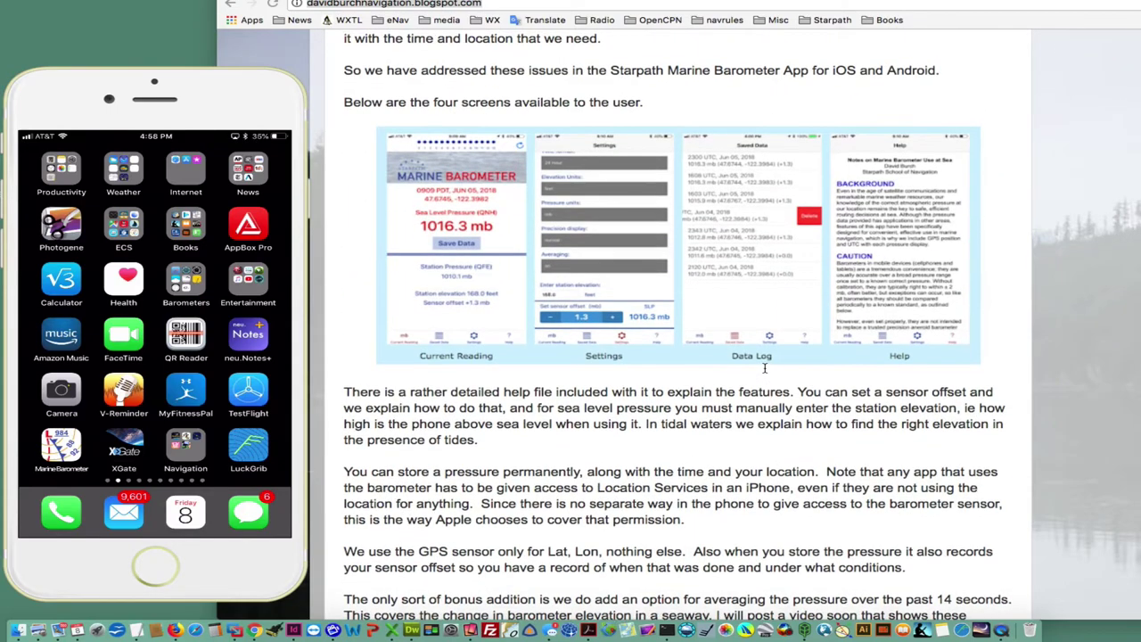
{"action": "scroll", "coordinate": [764, 367], "scroll_direction": "up", "scroll_amount": 16}
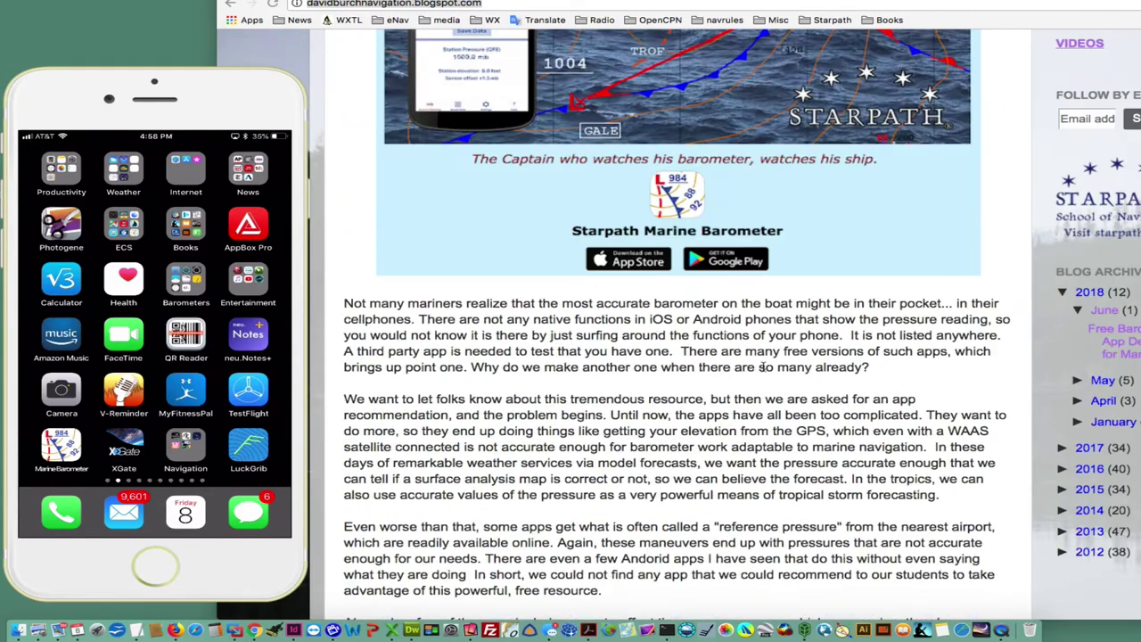
{"action": "scroll", "coordinate": [763, 366], "scroll_direction": "up", "scroll_amount": 7}
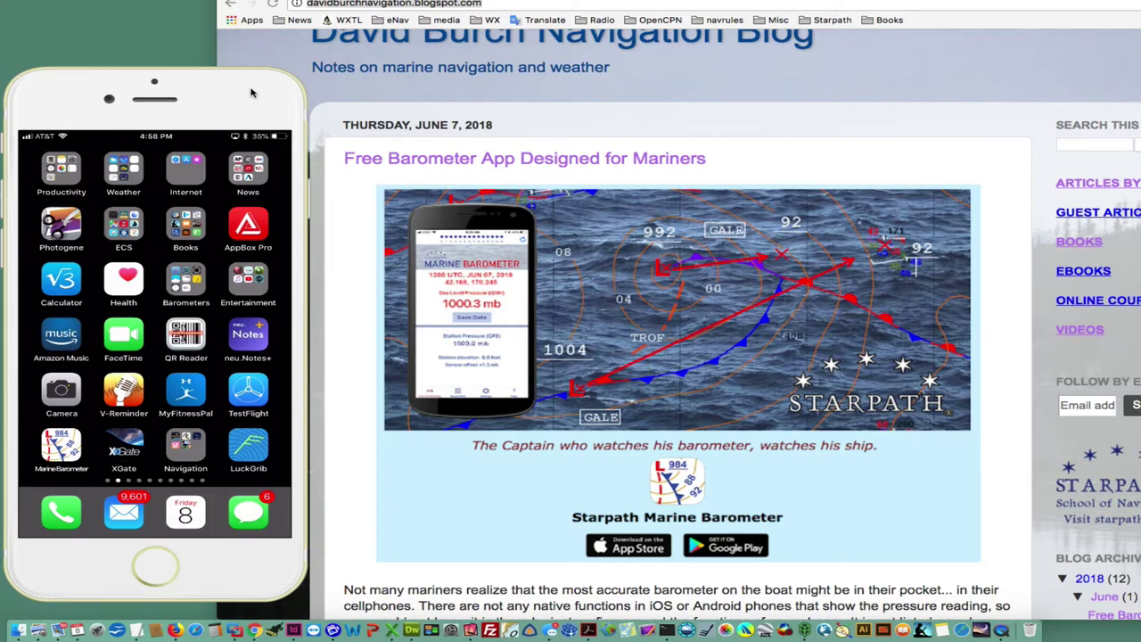
{"action": "left_click_drag", "start_coordinate": [252, 93], "coordinate": [423, 97]}
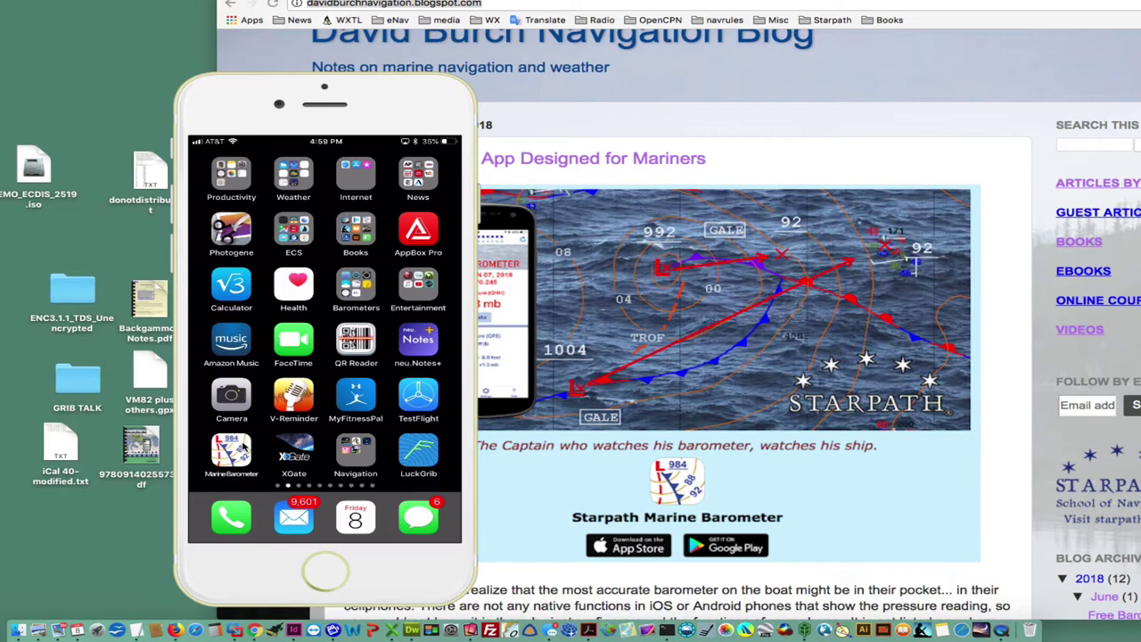
Launch the MarineBarometer app, showing 1008.4 mb sea level pressure.
{"action": "left_click", "coordinate": [243, 448]}
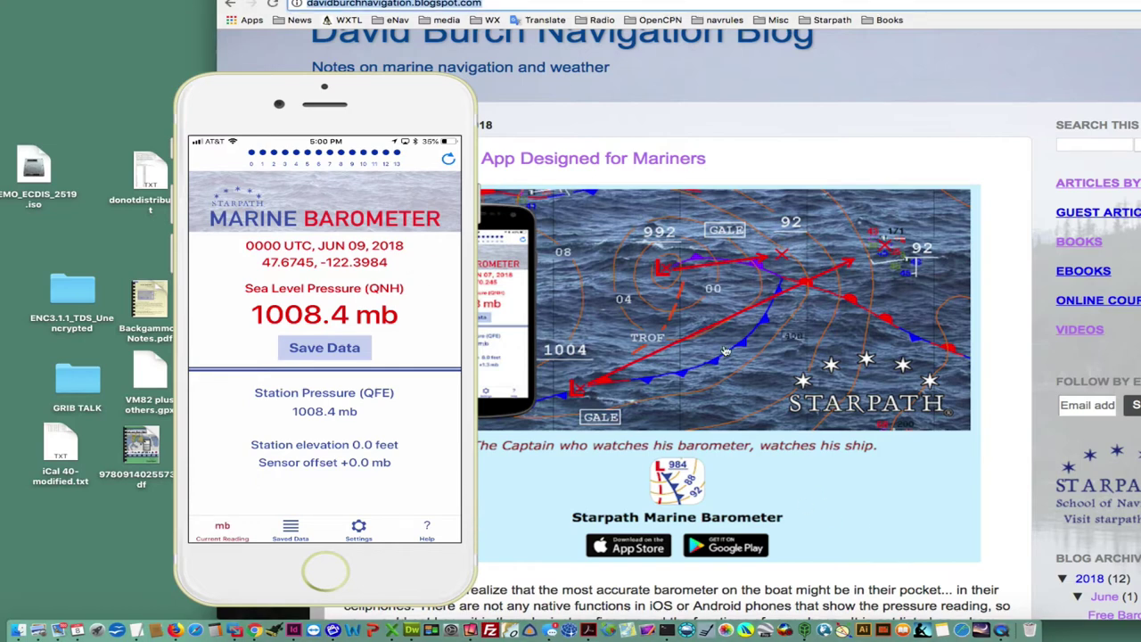
Scroll to the post's end, move the phone mirror left, and follow the 'Starpath Marine Barometer' link.
{"action": "scroll", "coordinate": [768, 505], "scroll_direction": "down", "scroll_amount": 5}
{"action": "scroll", "coordinate": [768, 505], "scroll_direction": "down", "scroll_amount": 7}
{"action": "scroll", "coordinate": [718, 318], "scroll_direction": "down", "scroll_amount": 10}
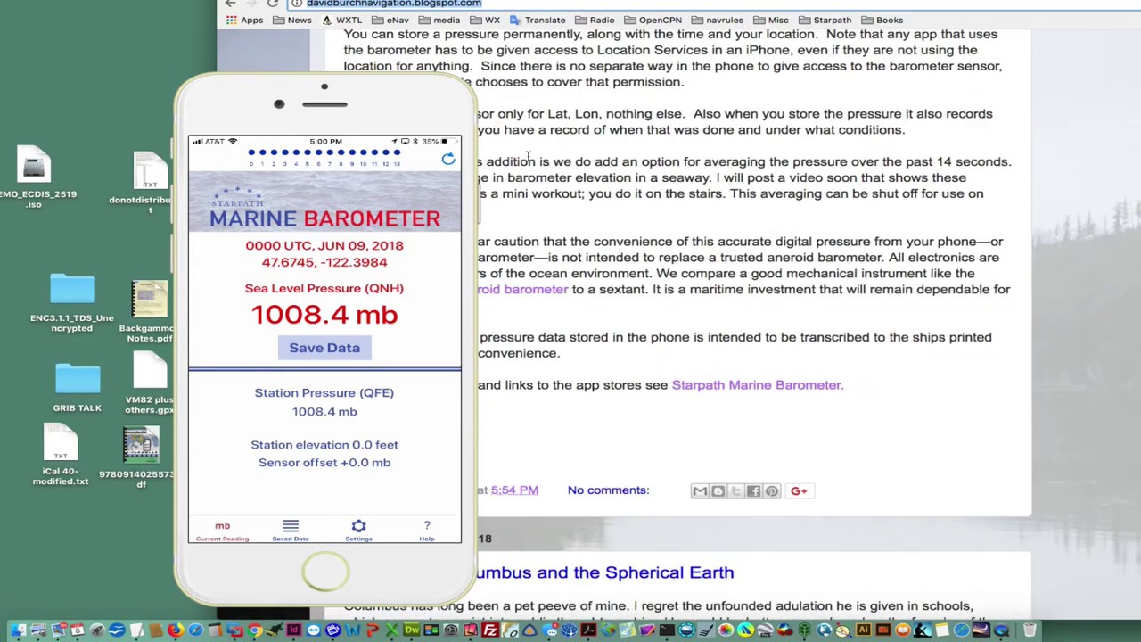
{"action": "left_click_drag", "start_coordinate": [424, 93], "coordinate": [303, 94]}
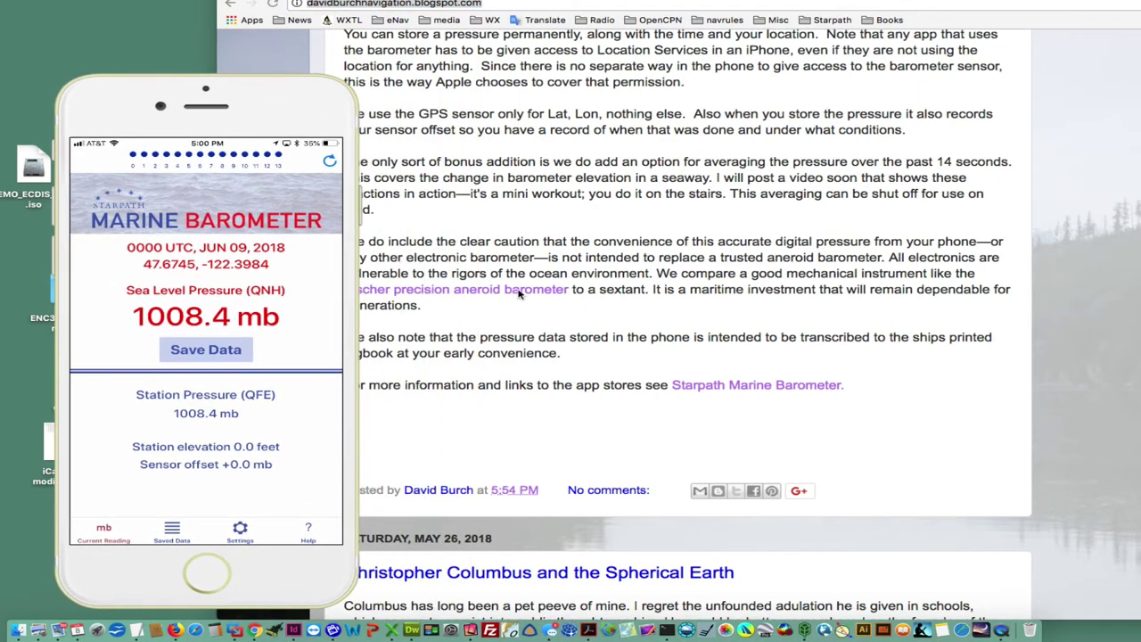
{"action": "left_click", "coordinate": [702, 389]}
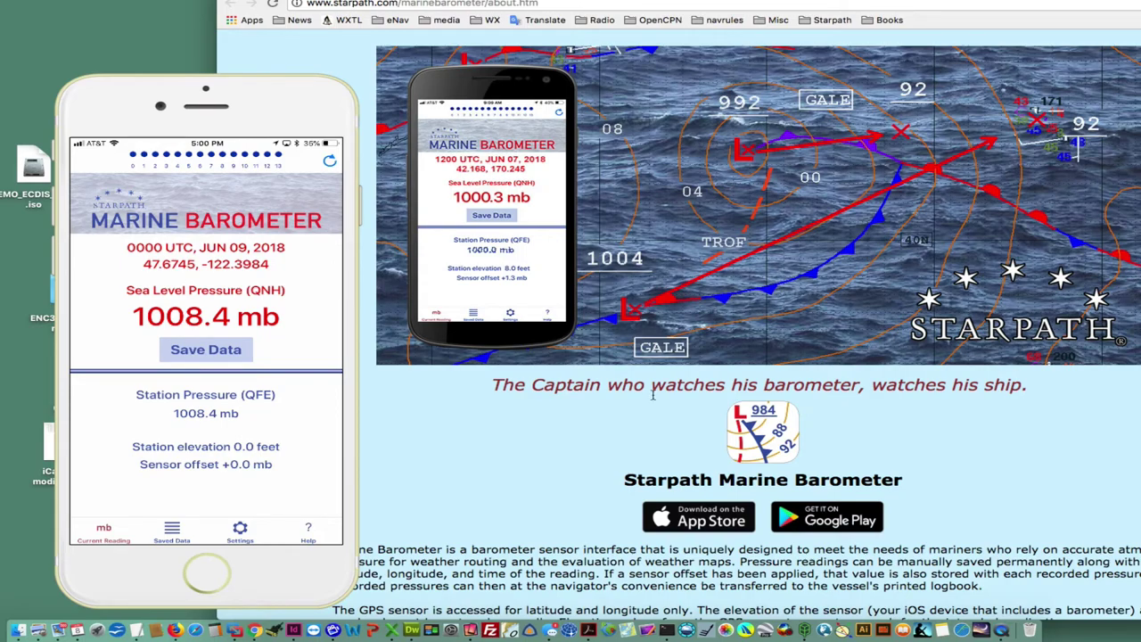
Scroll the starpath.com page down to the full Help file and shrink the phone mirror to 75%.
{"action": "scroll", "coordinate": [623, 423], "scroll_direction": "down", "scroll_amount": 3}
{"action": "scroll", "coordinate": [623, 422], "scroll_direction": "down", "scroll_amount": 12}
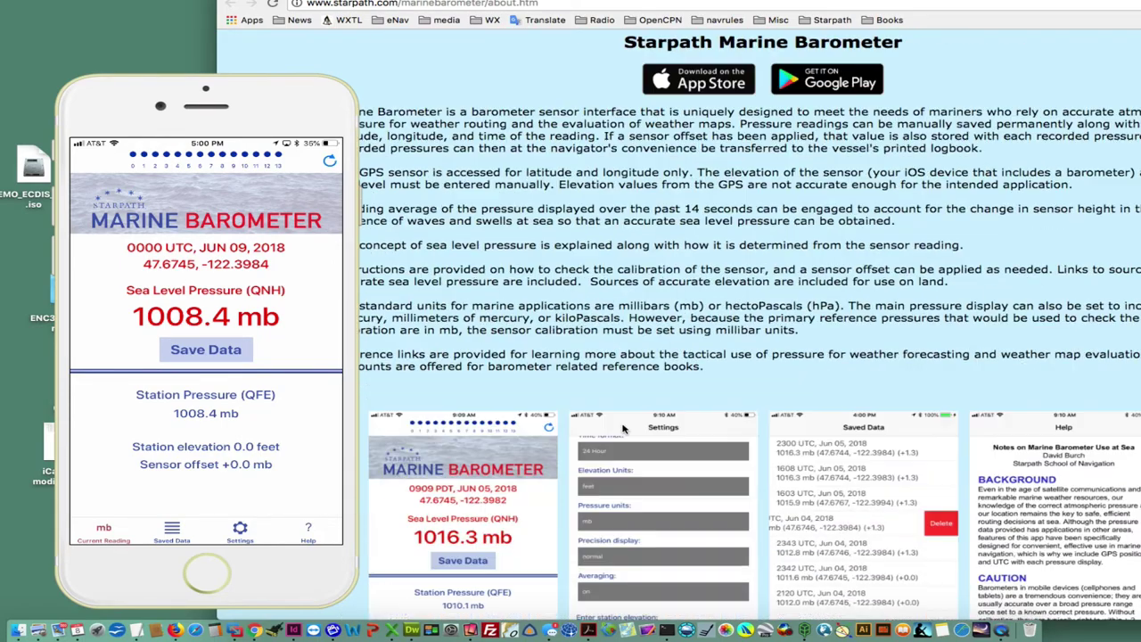
{"action": "scroll", "coordinate": [540, 406], "scroll_direction": "down", "scroll_amount": 7}
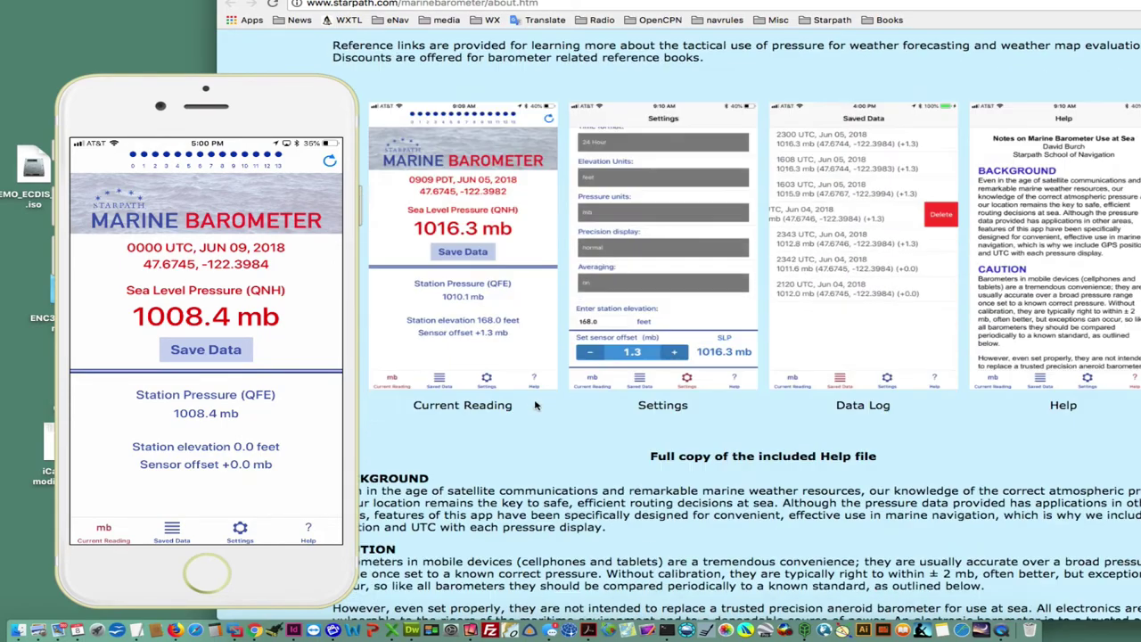
{"action": "scroll", "coordinate": [557, 391], "scroll_direction": "down", "scroll_amount": 4}
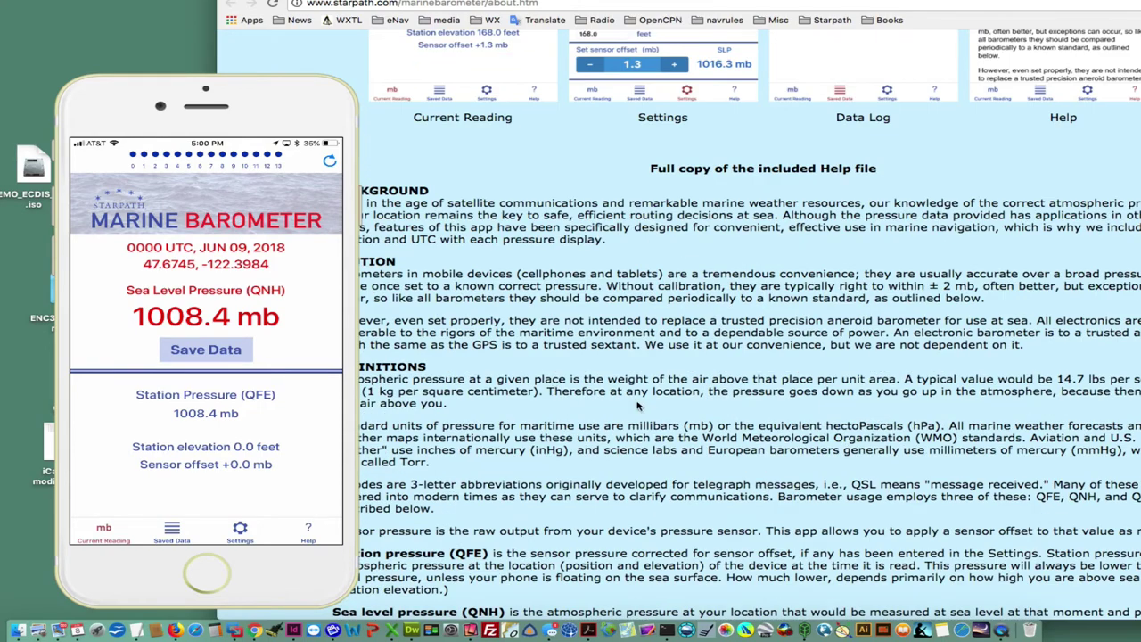
{"action": "key", "text": "super+2"}
{"action": "scroll", "coordinate": [499, 334], "scroll_direction": "down", "scroll_amount": 5}
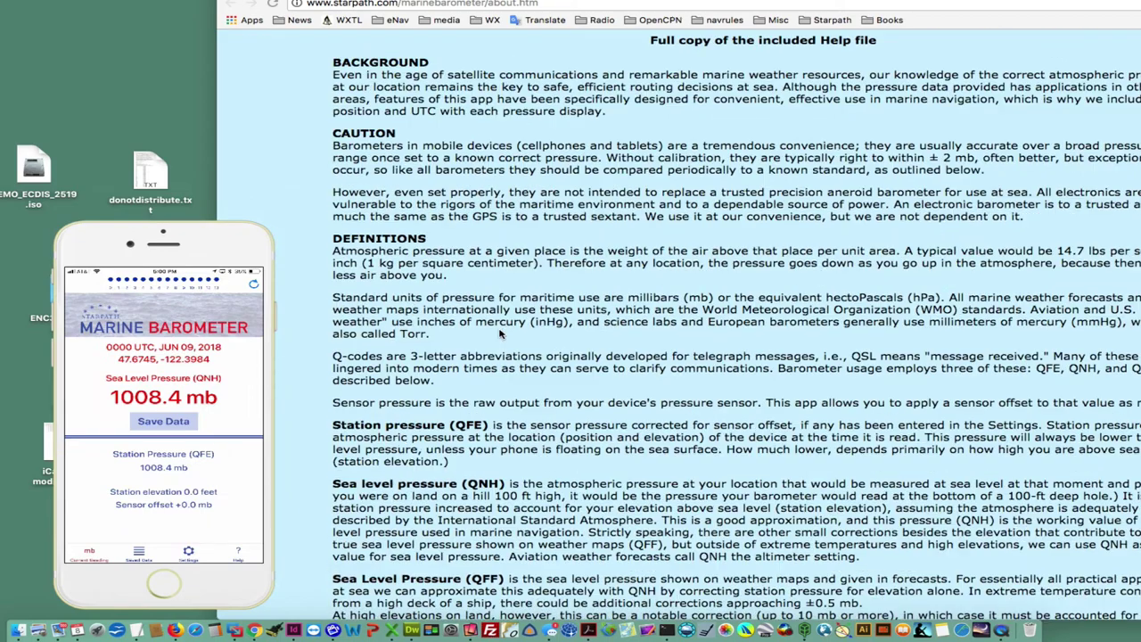
Restore the phone mirror to full size and move it right over the web page.
{"action": "scroll", "coordinate": [499, 333], "scroll_direction": "up", "scroll_amount": 10}
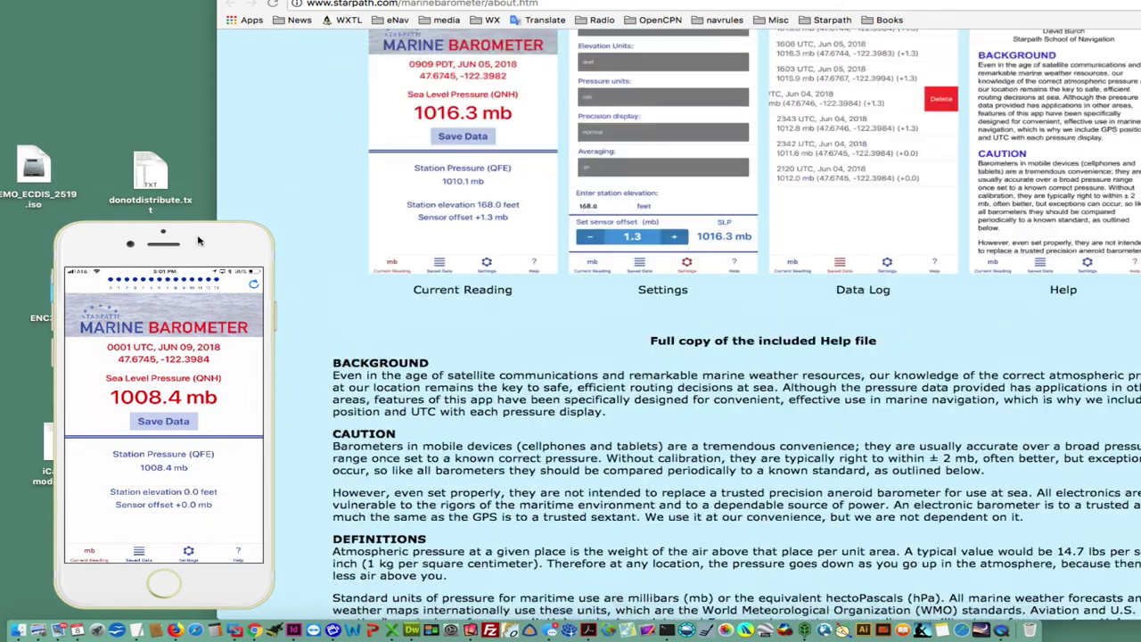
{"action": "key", "text": "super+1"}
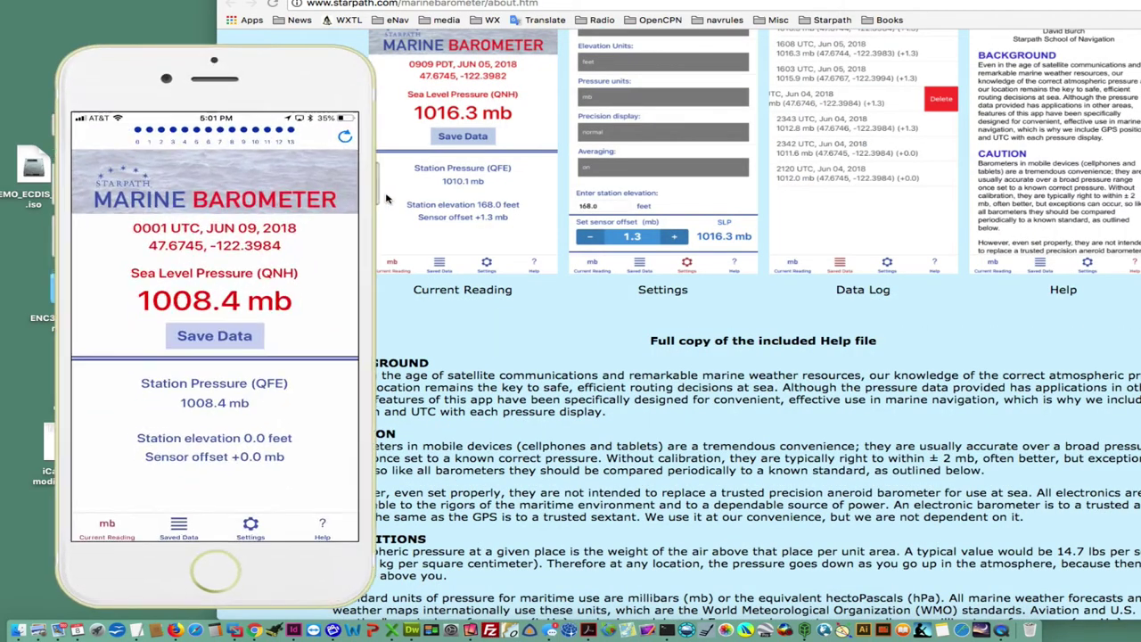
{"action": "left_click_drag", "start_coordinate": [301, 98], "coordinate": [535, 92]}
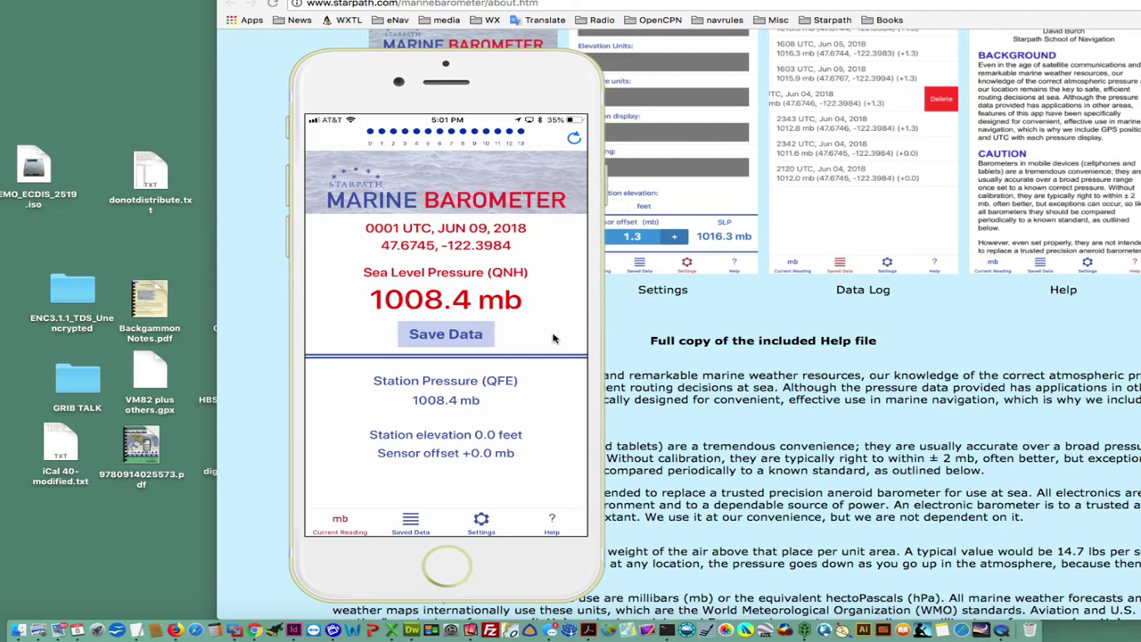
Save the 1008.4 mb reading, check it in Saved Data, then go back to Current Reading.
{"action": "left_click", "coordinate": [453, 333]}
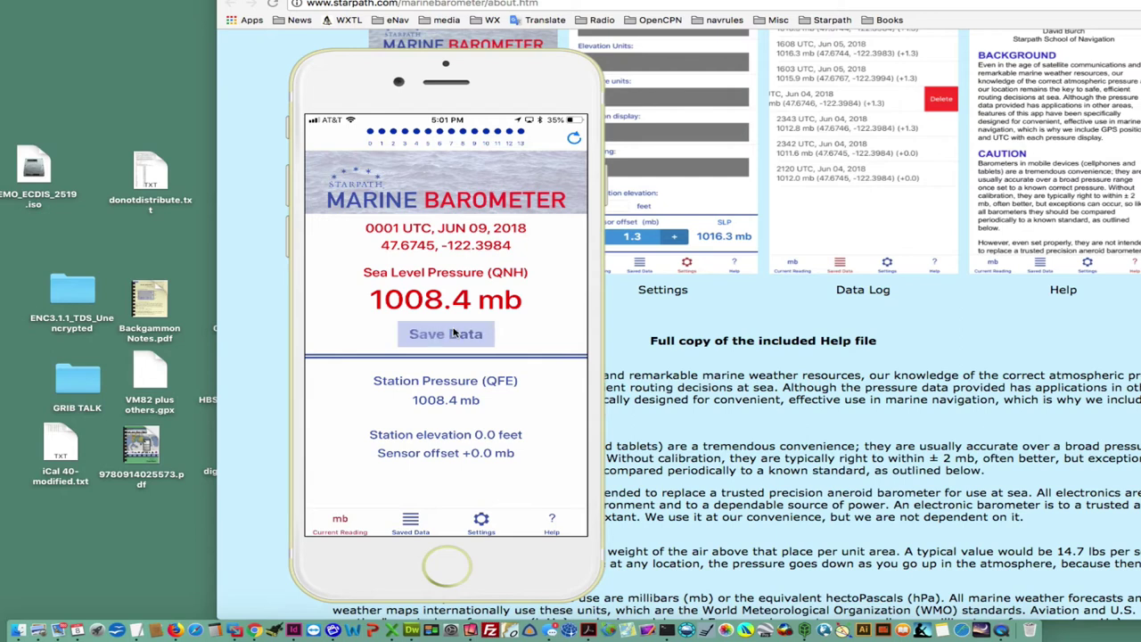
{"action": "left_click", "coordinate": [408, 527]}
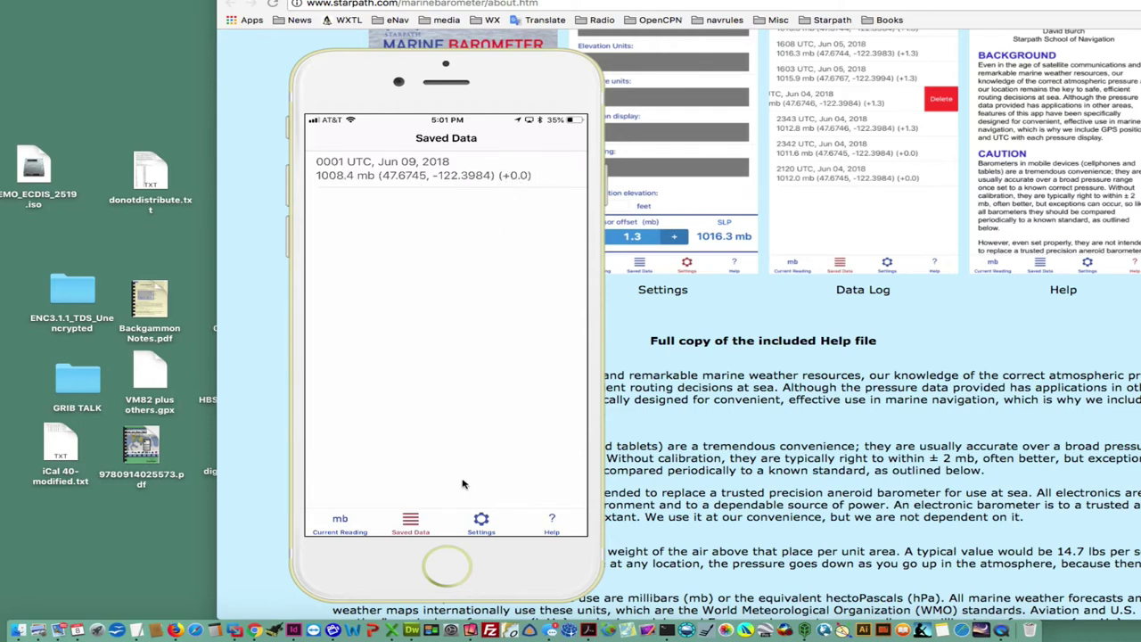
{"action": "left_click", "coordinate": [342, 518]}
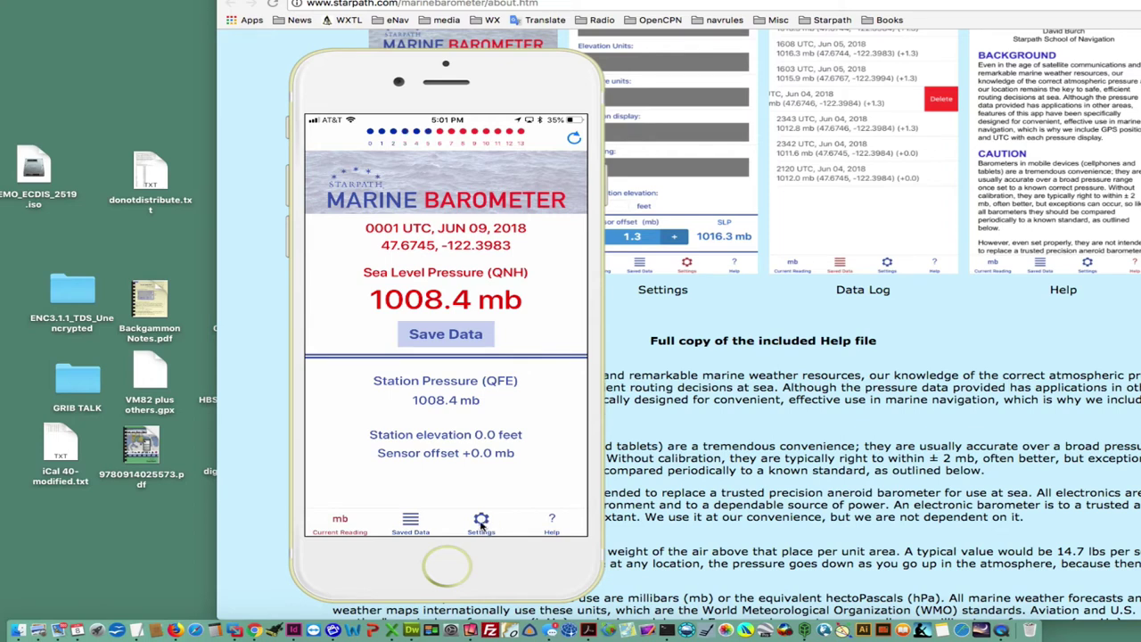
Open Settings and look over units mb, normal precision, averaging, 0.0 ft elevation and offset.
{"action": "left_click", "coordinate": [481, 524]}
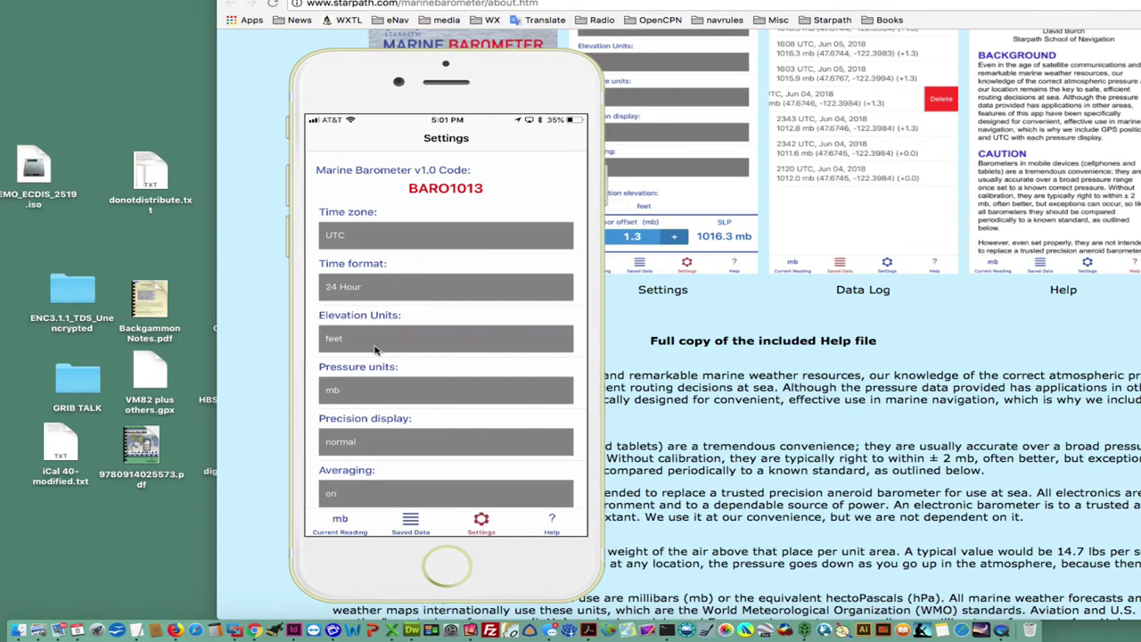
{"action": "scroll", "coordinate": [374, 350], "scroll_direction": "down", "scroll_amount": 3}
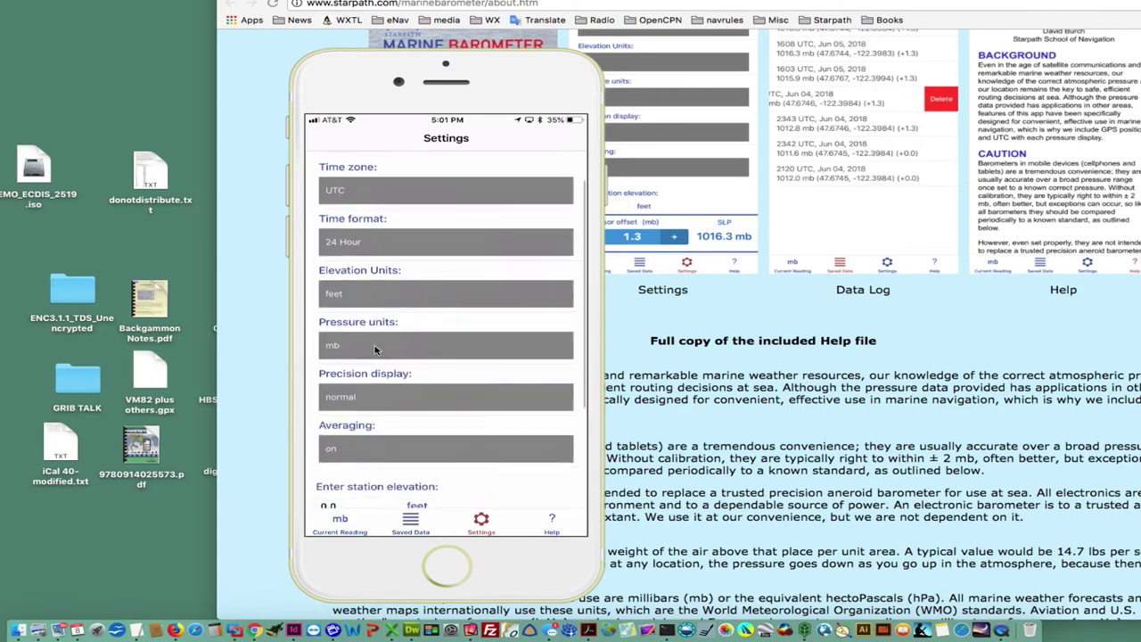
{"action": "scroll", "coordinate": [374, 350], "scroll_direction": "down", "scroll_amount": 4}
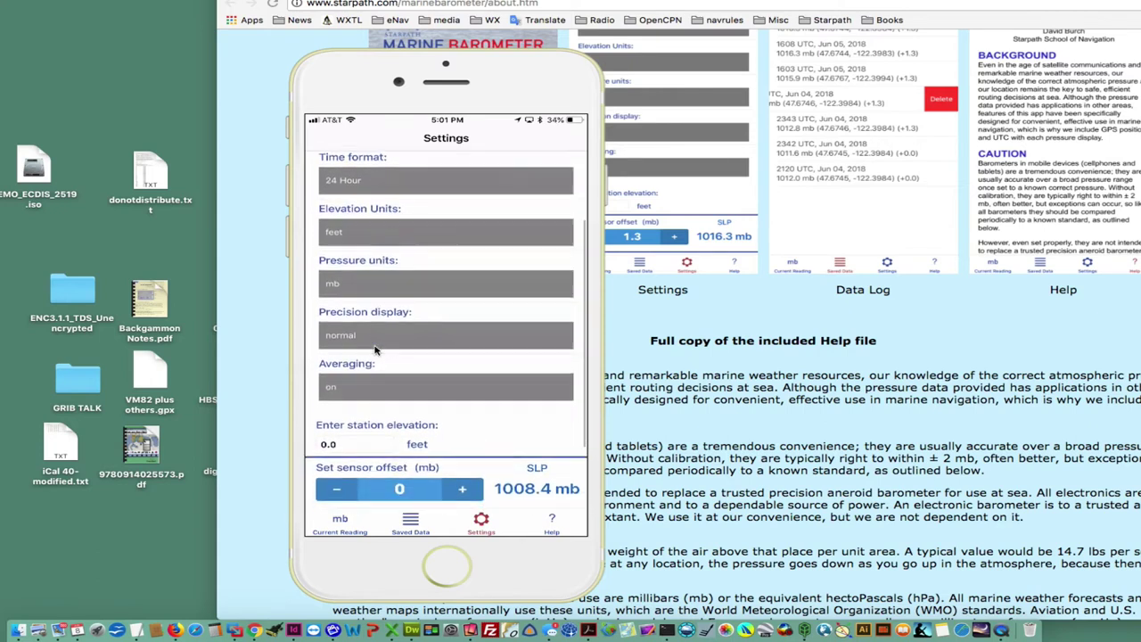
{"action": "scroll", "coordinate": [374, 351], "scroll_direction": "up", "scroll_amount": 1}
{"action": "scroll", "coordinate": [374, 350], "scroll_direction": "down", "scroll_amount": 1}
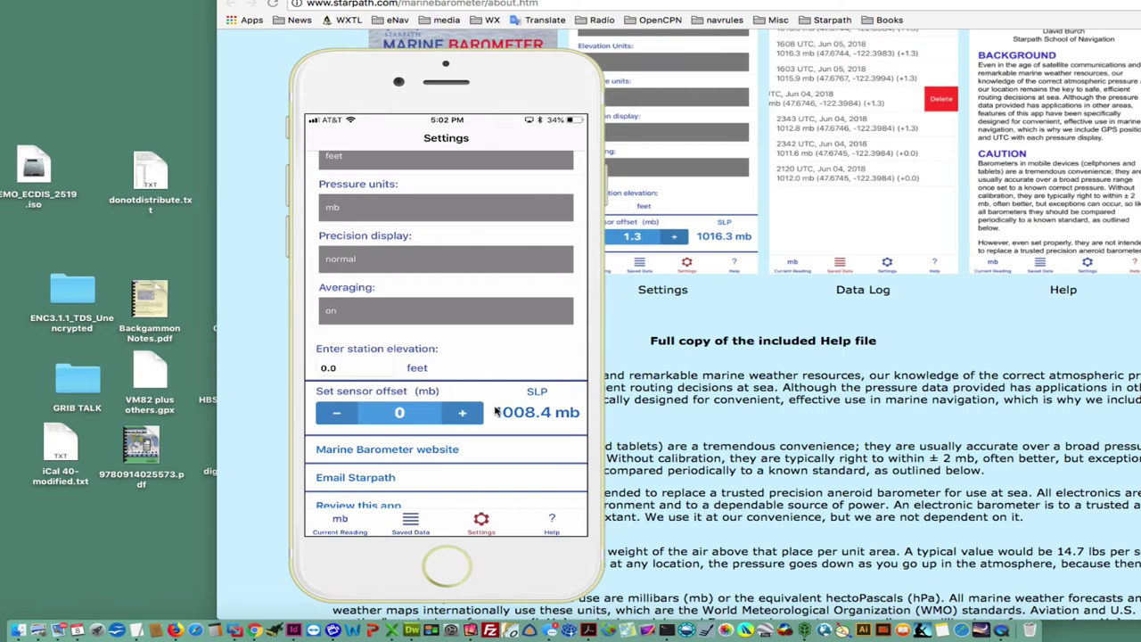
Open Help and scroll through 'Notes on Marine Barometer Use at Sea' and back to the top.
{"action": "left_click", "coordinate": [552, 523]}
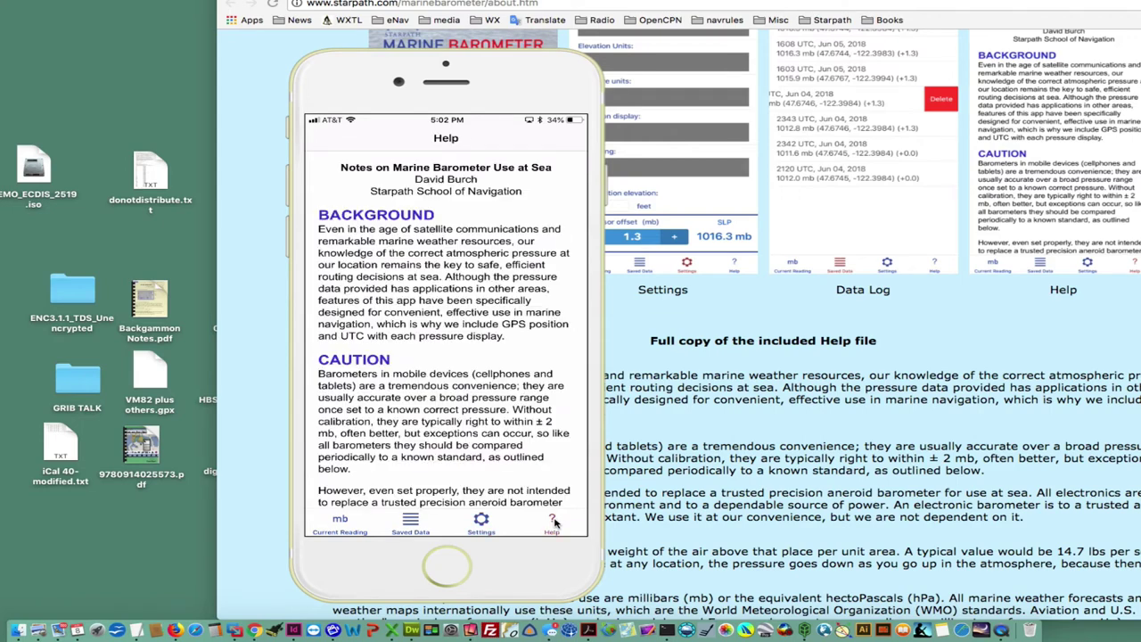
{"action": "scroll", "coordinate": [553, 522], "scroll_direction": "down", "scroll_amount": 5}
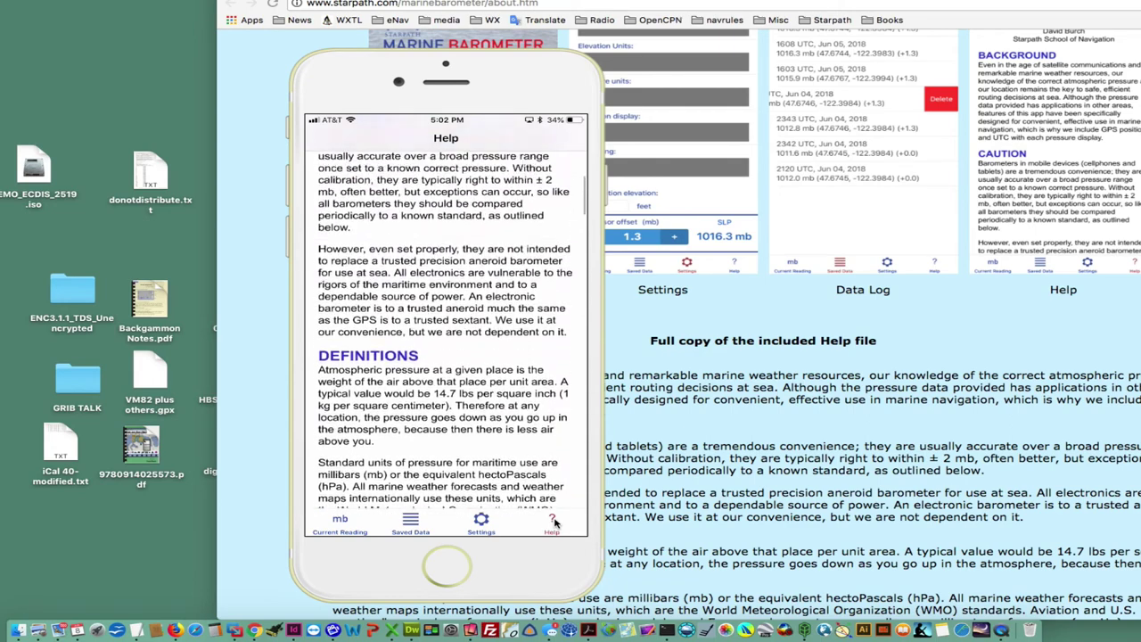
{"action": "scroll", "coordinate": [553, 523], "scroll_direction": "up", "scroll_amount": 5}
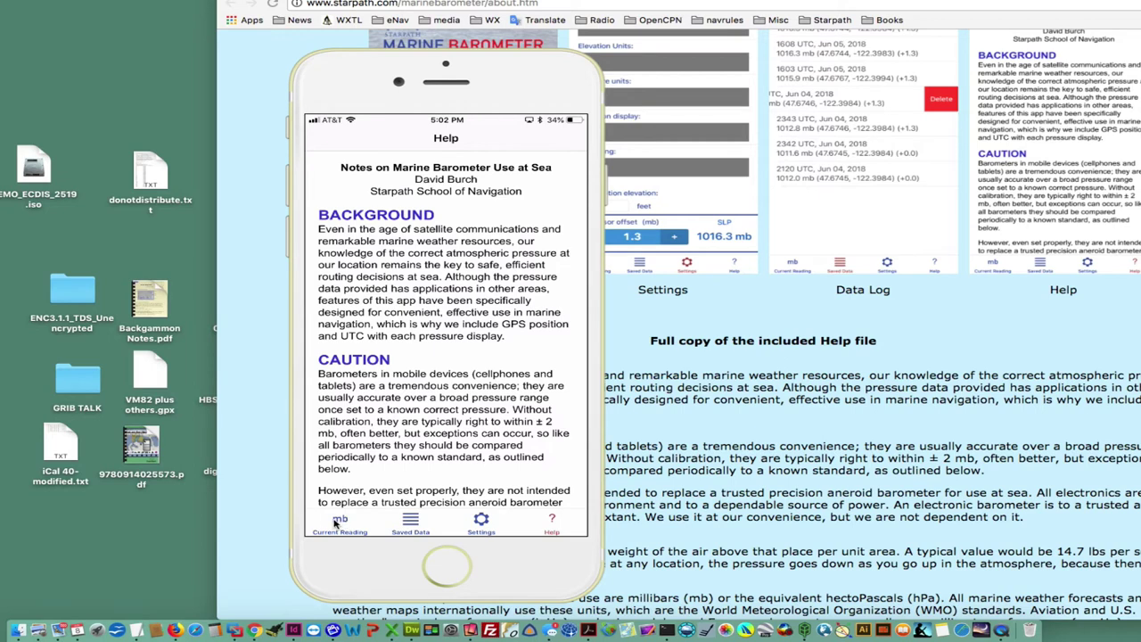
Switch back to Current Reading, now showing 1008.3 mb sea level and station pressure.
{"action": "left_click", "coordinate": [338, 524]}
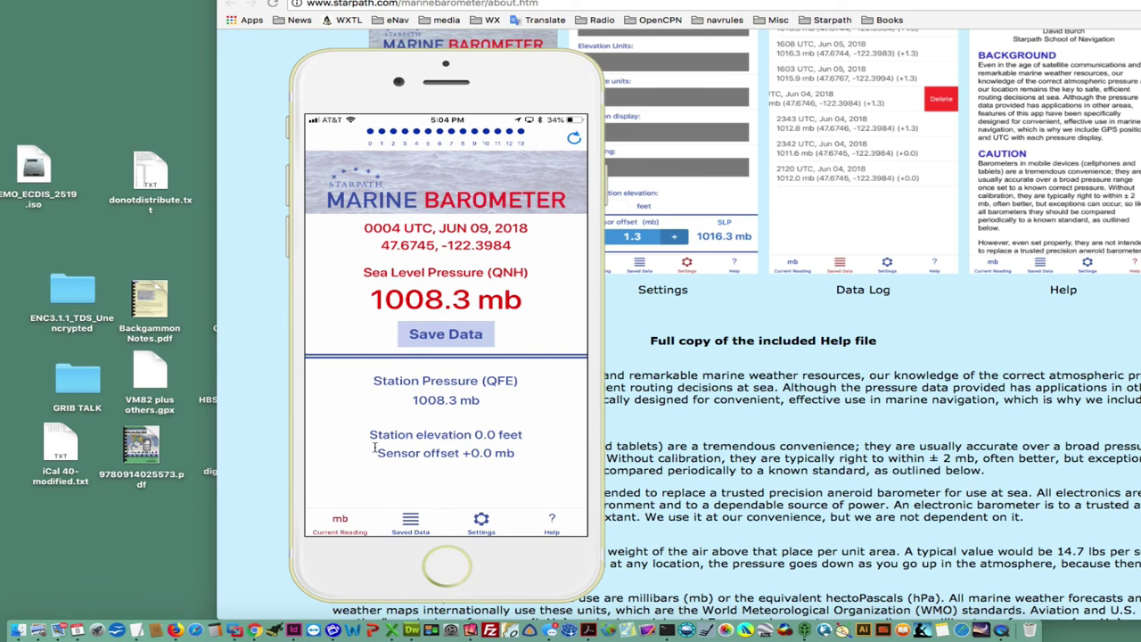
{"action": "left_click_drag", "start_coordinate": [375, 454], "coordinate": [421, 453]}
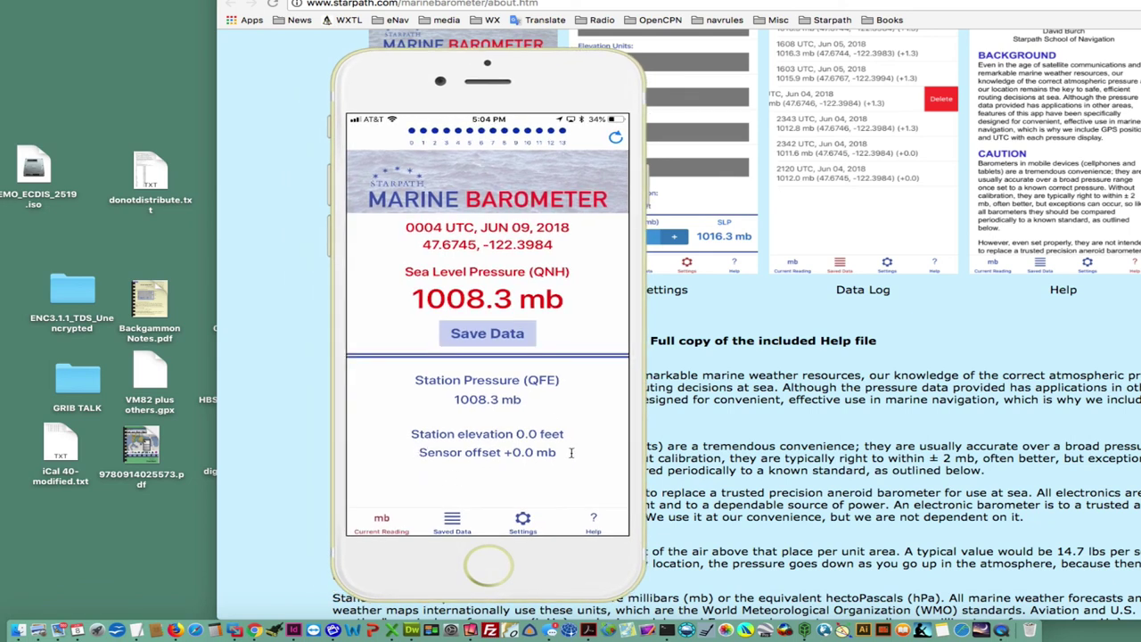